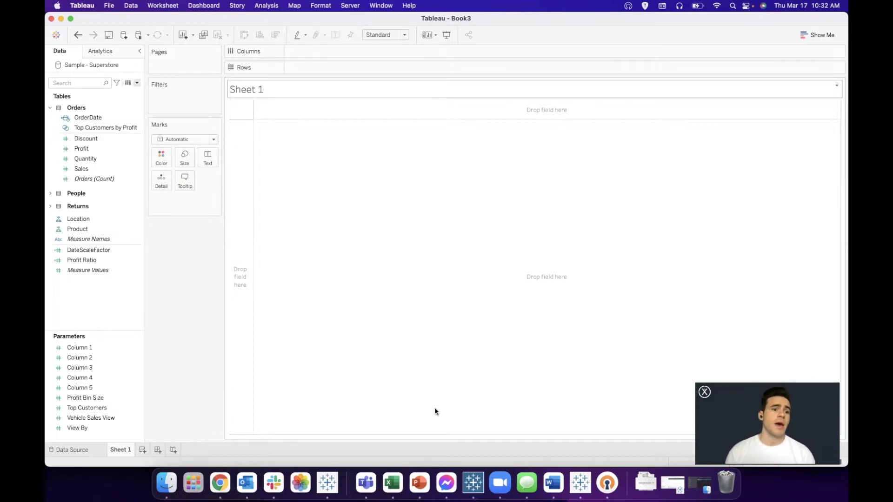
Create a calculated field named "Year to Date Sales" with the formula left empty.
click(137, 83)
click(126, 93)
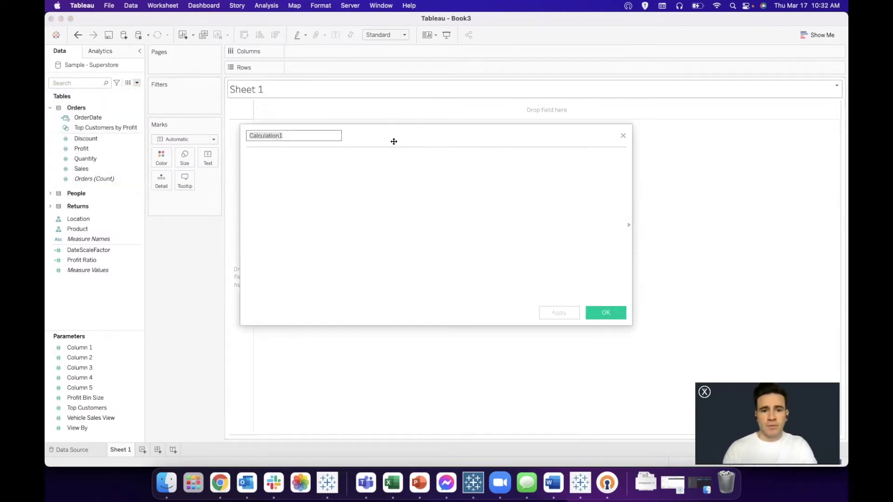
drag(394, 142, 449, 136)
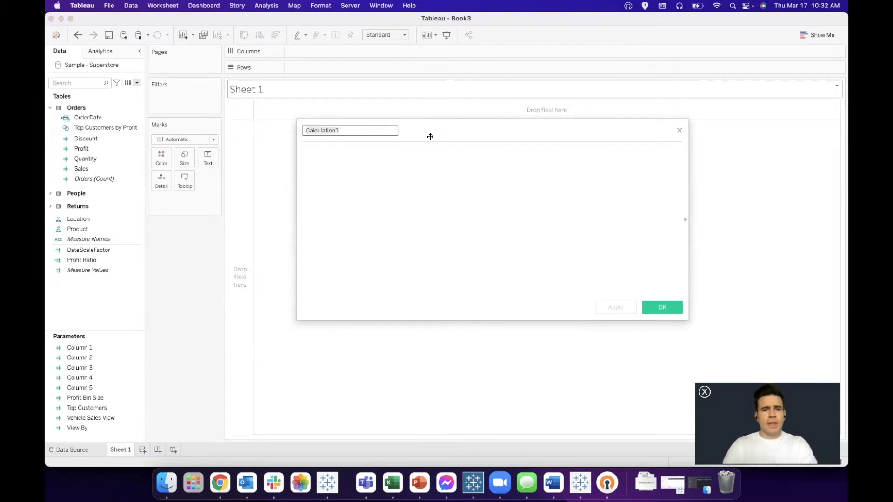
text(Year to Date)
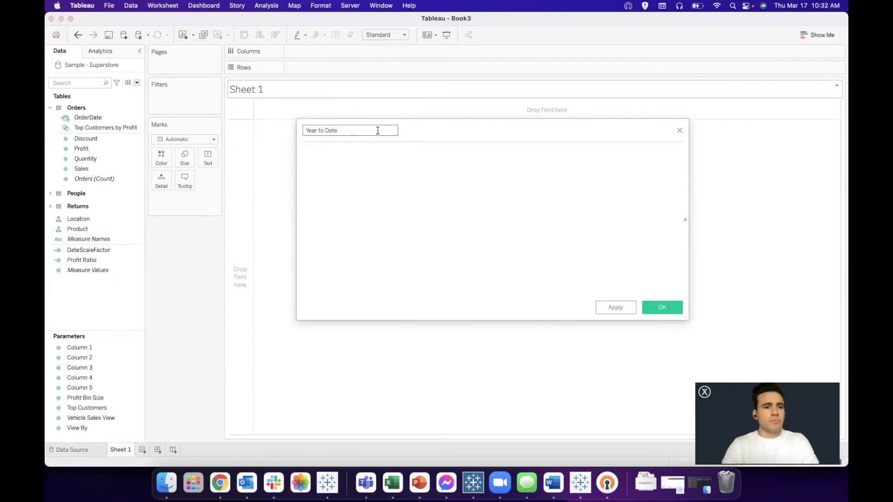
text(Sales)
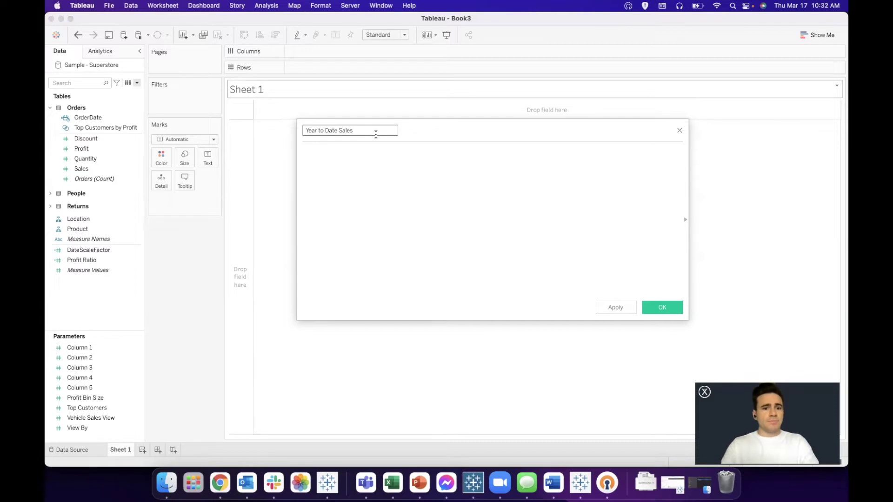
click(86, 118)
drag(86, 119, 125, 126)
Start another new calculated field and name it "Year to Date Sales".
click(137, 83)
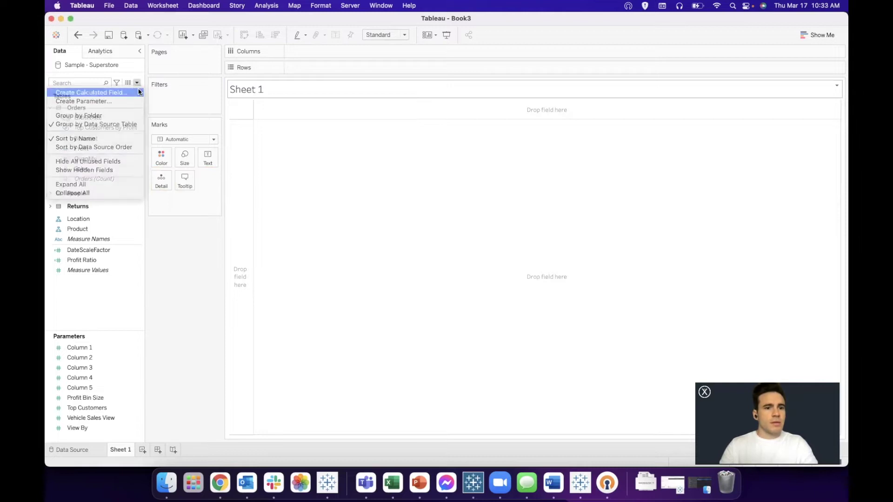
click(74, 90)
click(369, 135)
text(Yae)
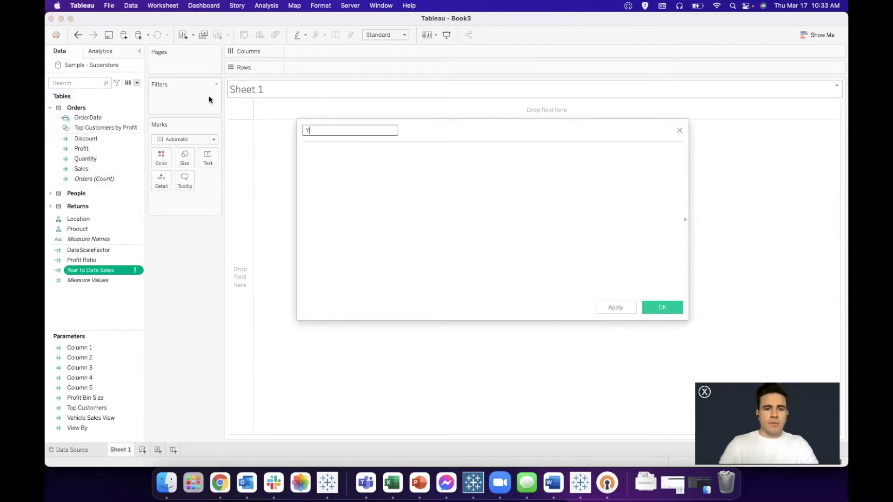
key(BackSpace)
key(BackSpace)
text(ear t)
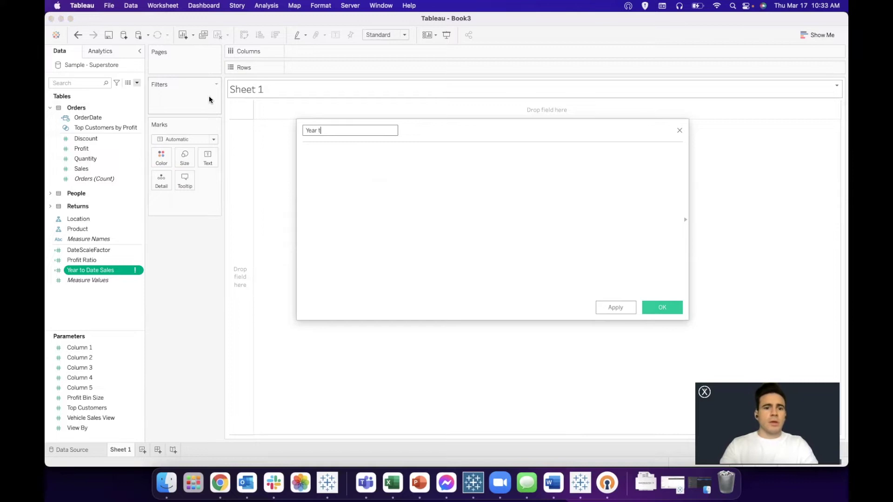
text(o DAte)
key(BackSpace)
key(BackSpace)
key(BackSpace)
text(ate Sales)
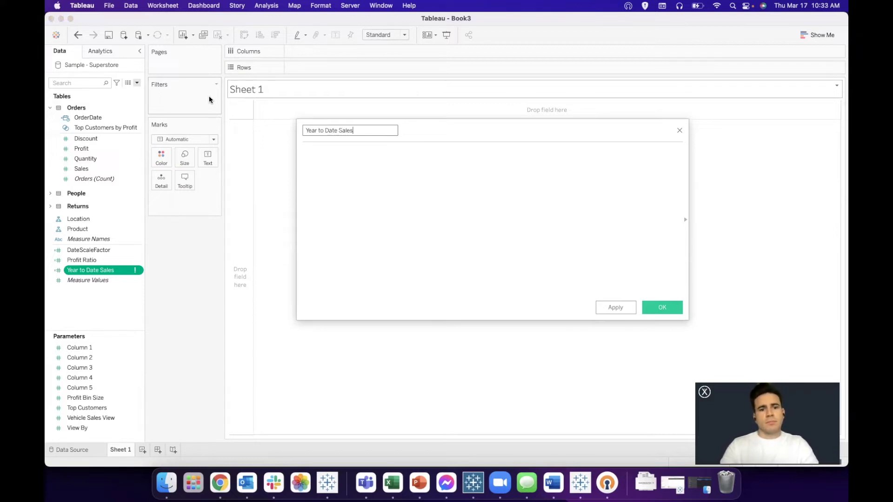
key(Tab)
Enter the formula: if [OrderDate]<=today() and [OrderDate]>=datetrunc('year',today()) then [Sales] END.
text(if [OrderDate])
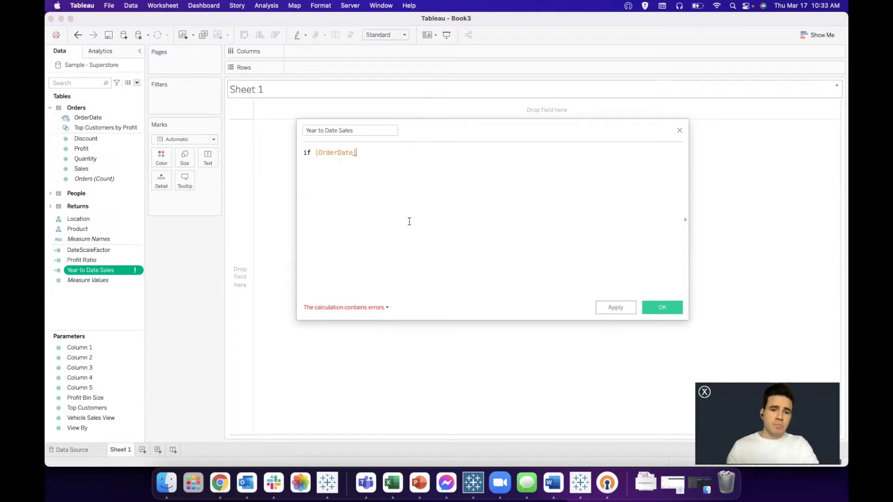
text(<=today())
text( and )
text(orderd)
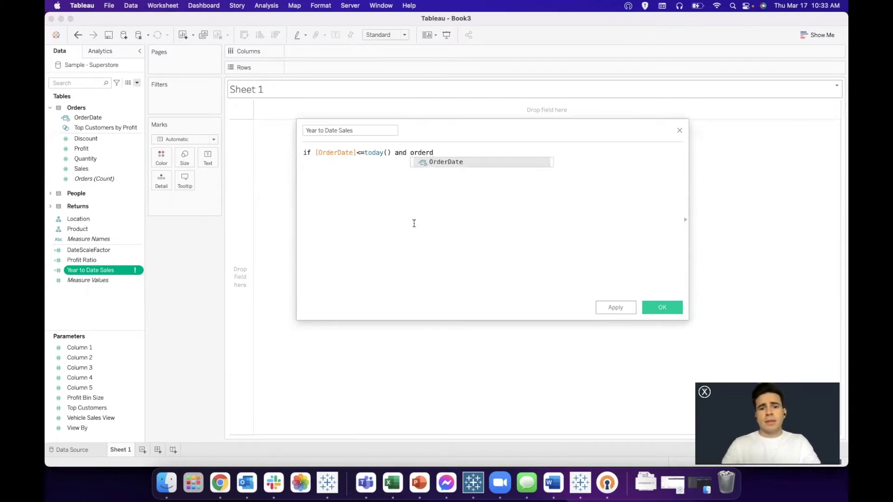
key(Return)
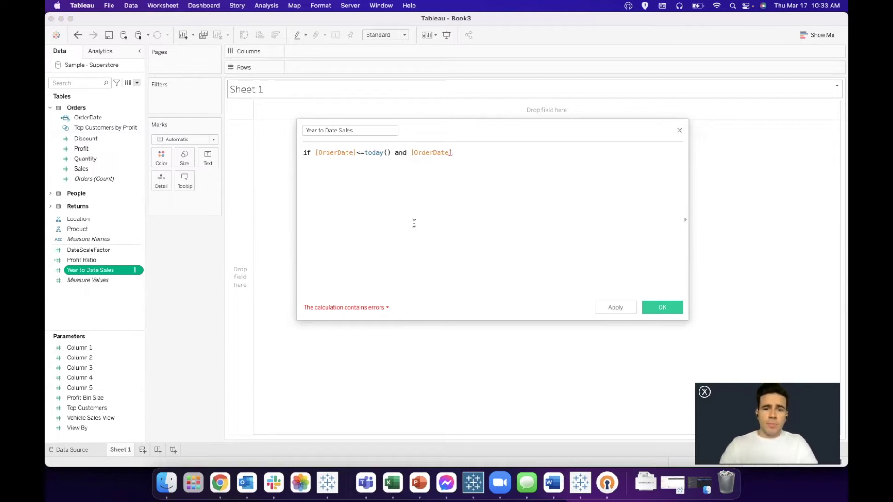
text(>=d)
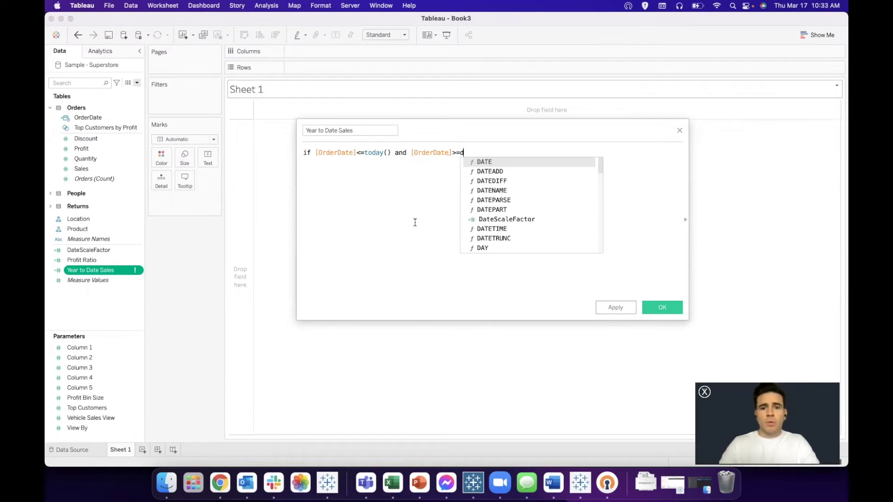
text(atetrunc()
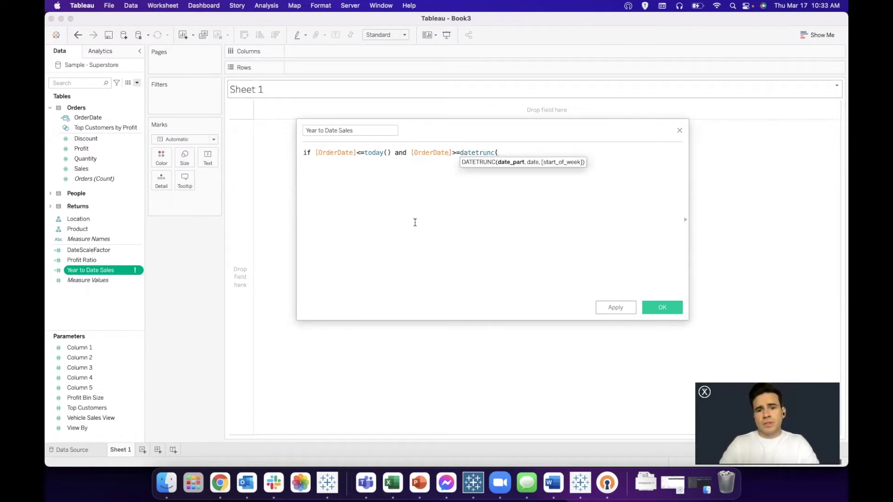
text(')
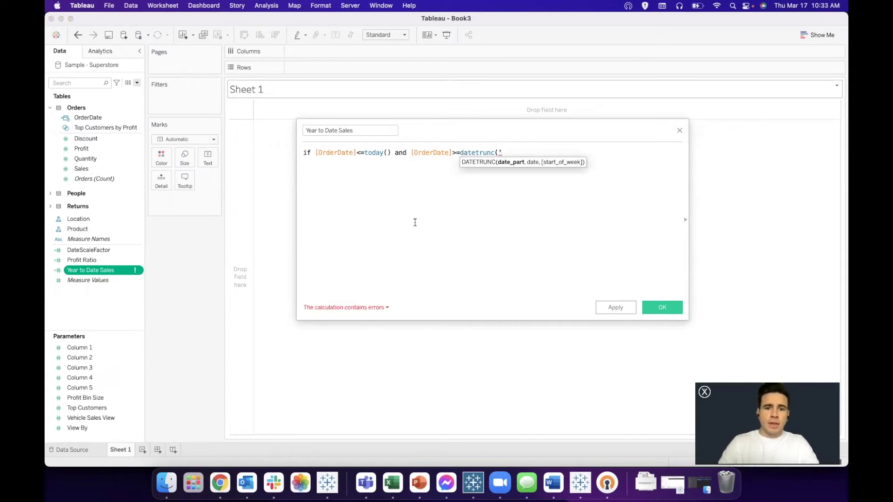
text(year)
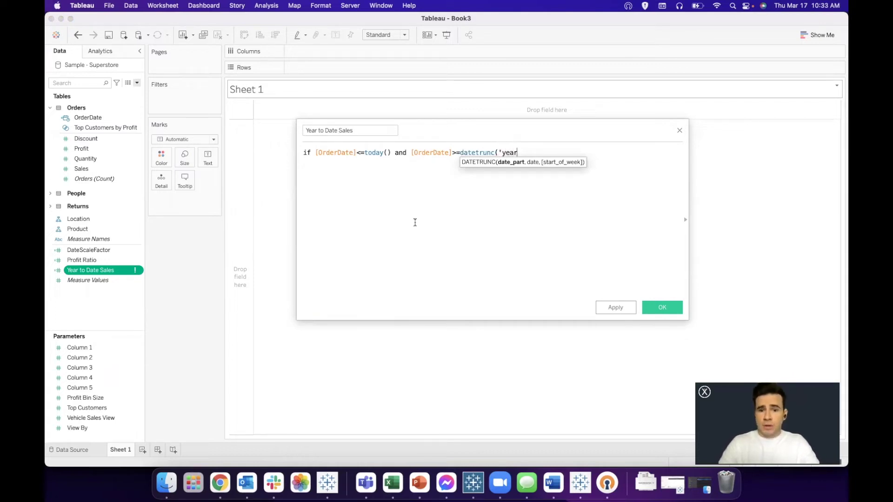
text(',today()))
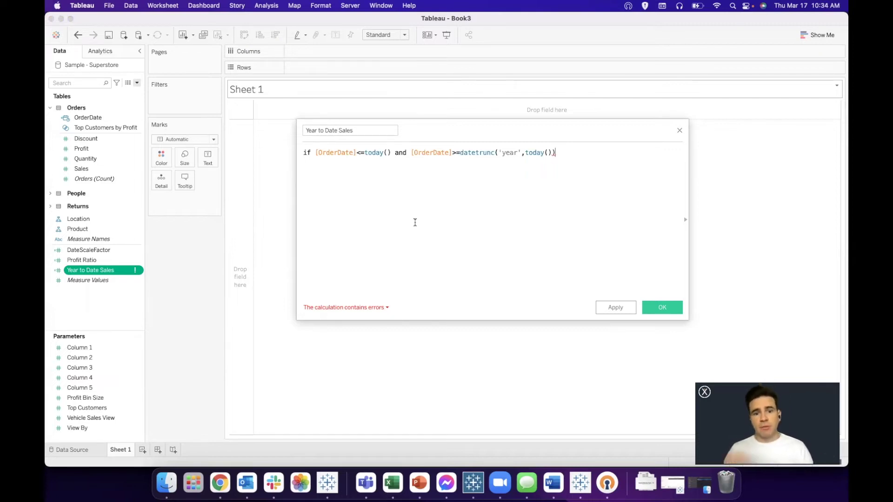
text(then sales)
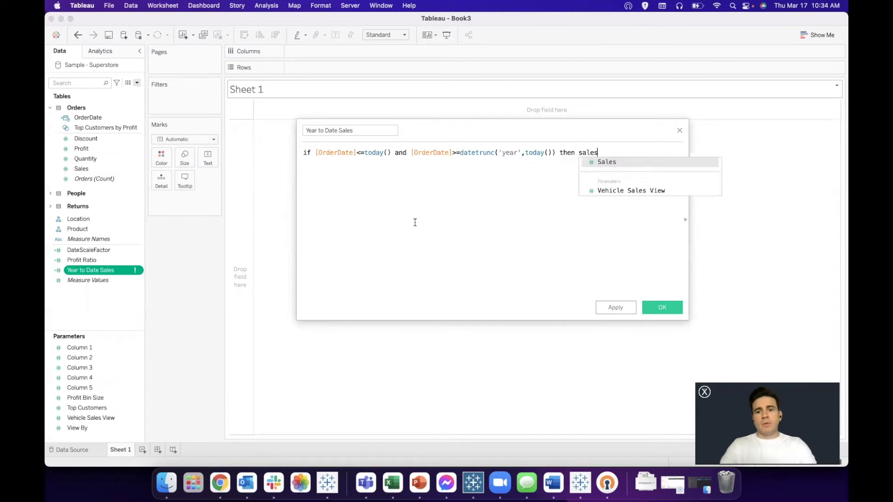
key(Return)
text(END)
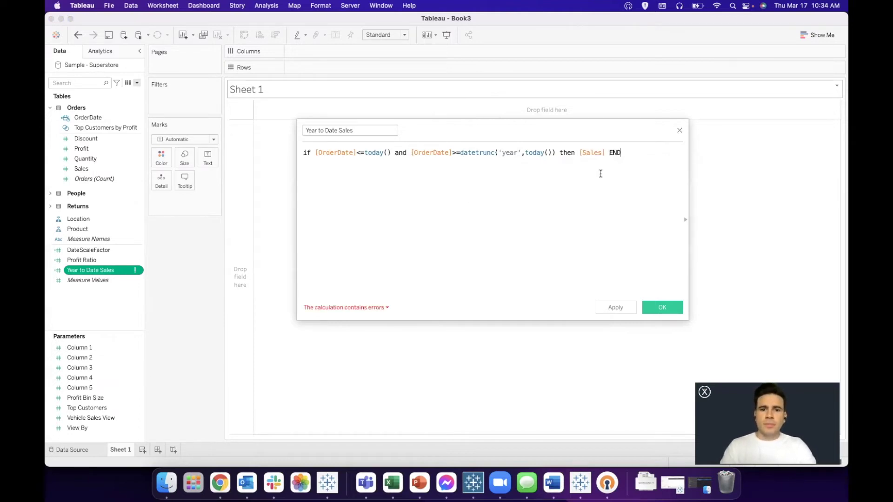
Reorder the formula's conditions to if [OrderDate]>=datetrunc('year',today()) and [OrderDate]<=today() then [Sales] END.
drag(410, 153, 556, 153)
key(super+c)
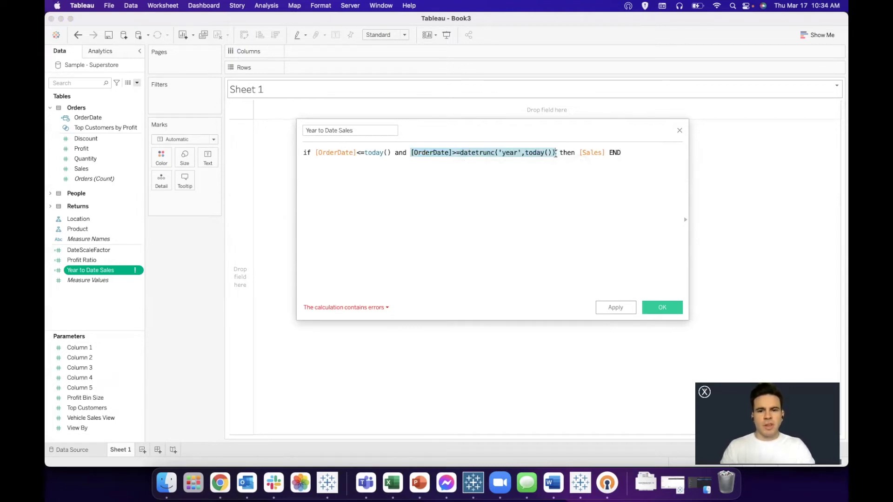
key(BackSpace)
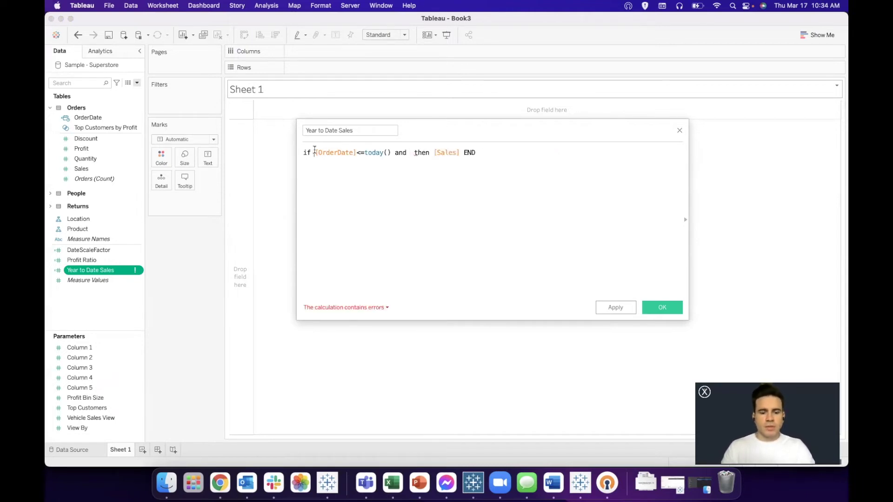
click(314, 153)
key(super+v)
text(and)
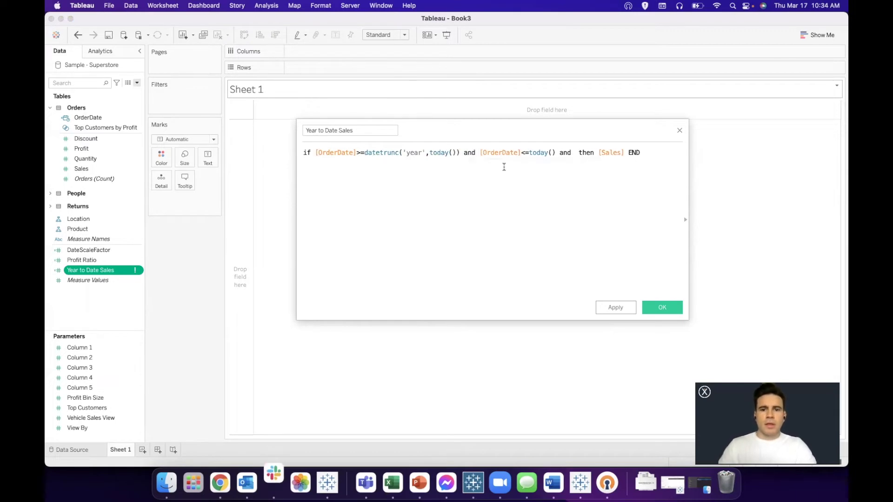
double_click(565, 153)
key(BackSpace)
key(Delete)
key(Delete)
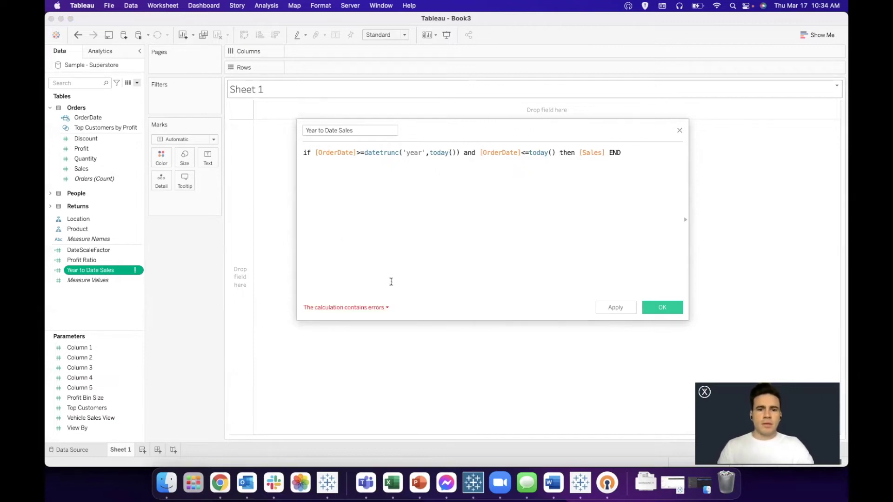
Save the calculation under the name "Year to Date Sale" and delete the empty "Year to Date Sales" field.
click(386, 309)
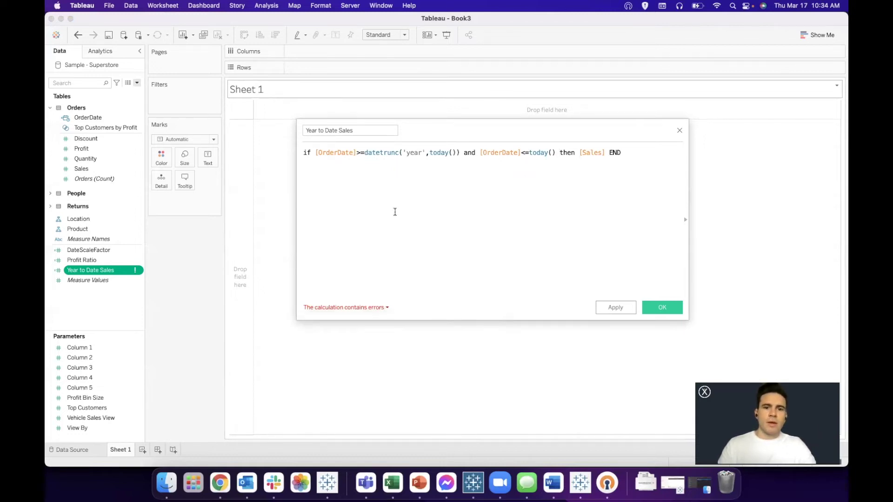
key(BackSpace)
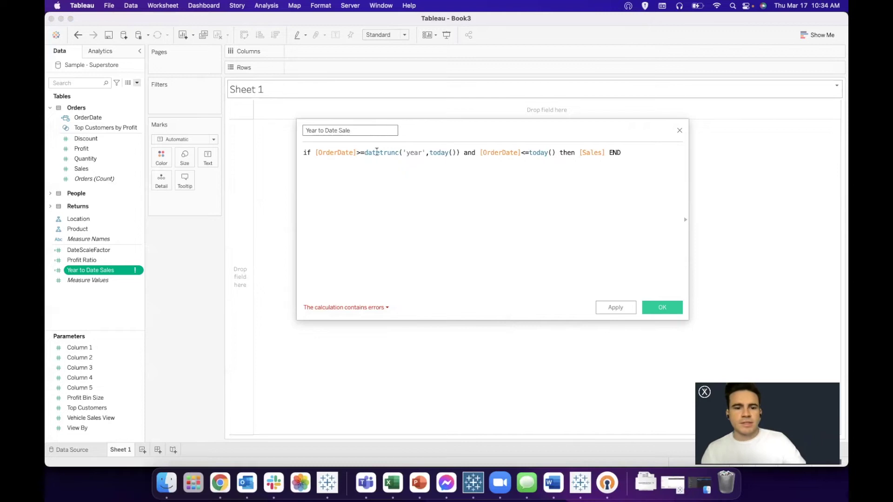
click(652, 309)
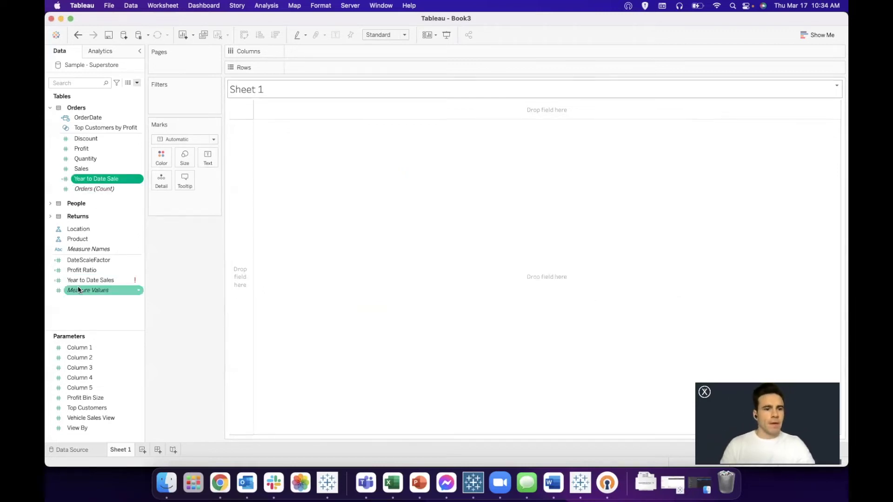
right_click(89, 280)
click(135, 342)
Add Year to Date Sale to the sheet and display it as a text table.
click(102, 178)
double_click(101, 178)
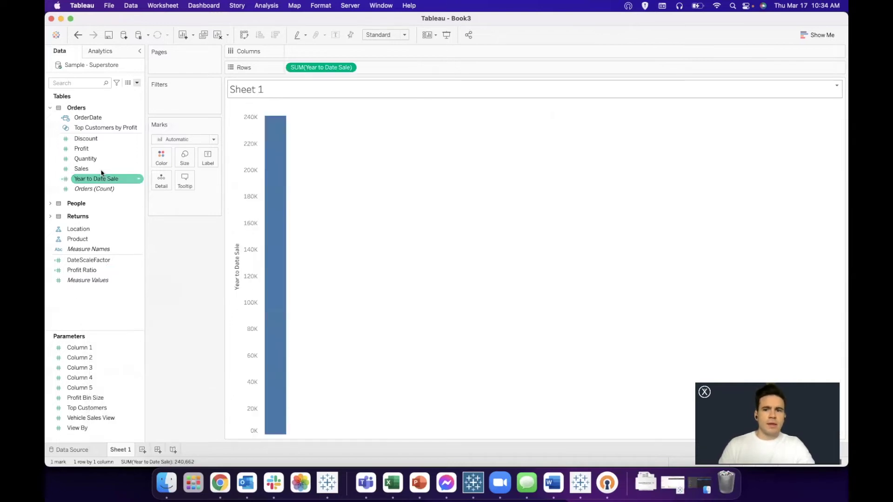
click(825, 35)
click(768, 61)
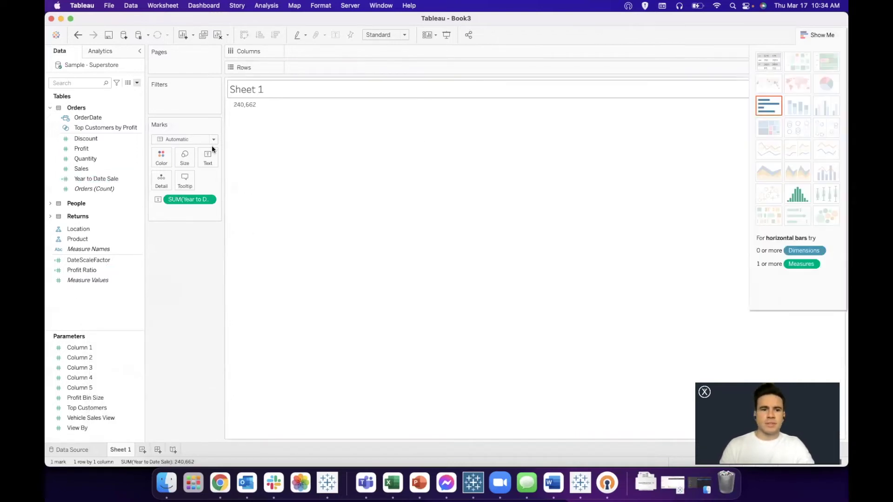
click(244, 105)
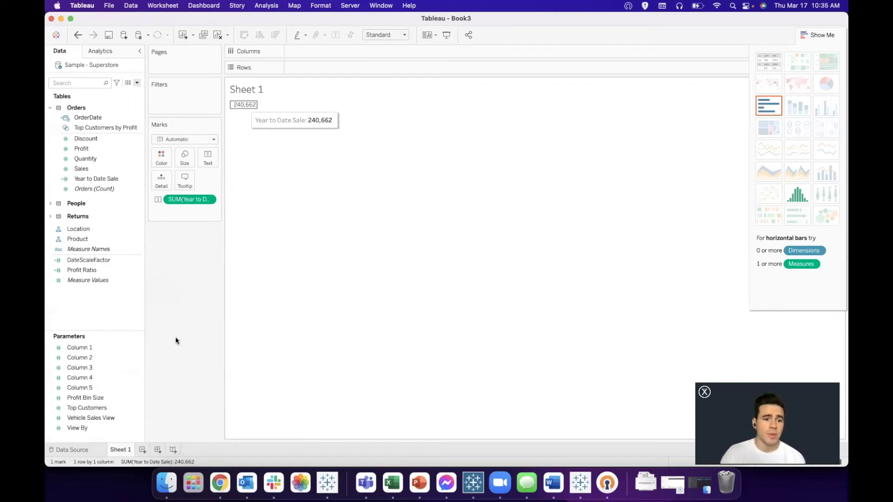
Create a new worksheet and place OrderDate on its rows.
click(142, 449)
click(89, 138)
drag(87, 118, 326, 65)
Add an OrderDate filter using relative dates in years, set to This year.
drag(88, 117, 187, 103)
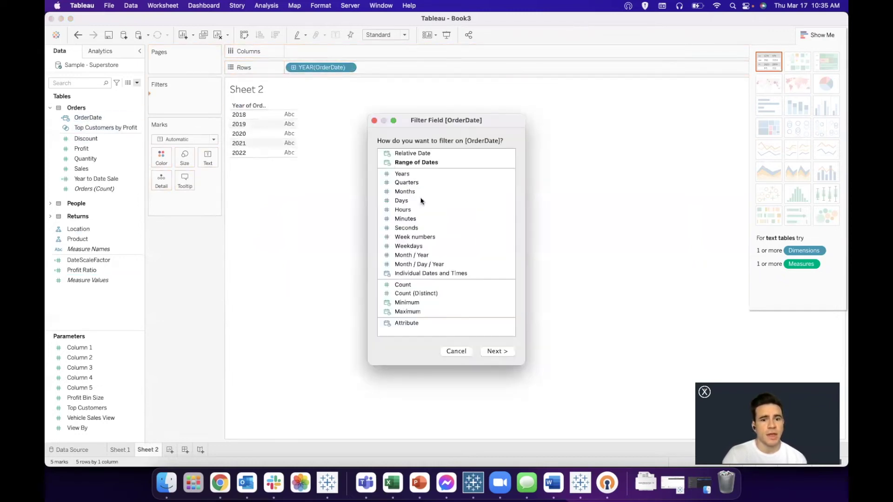
click(419, 161)
click(418, 155)
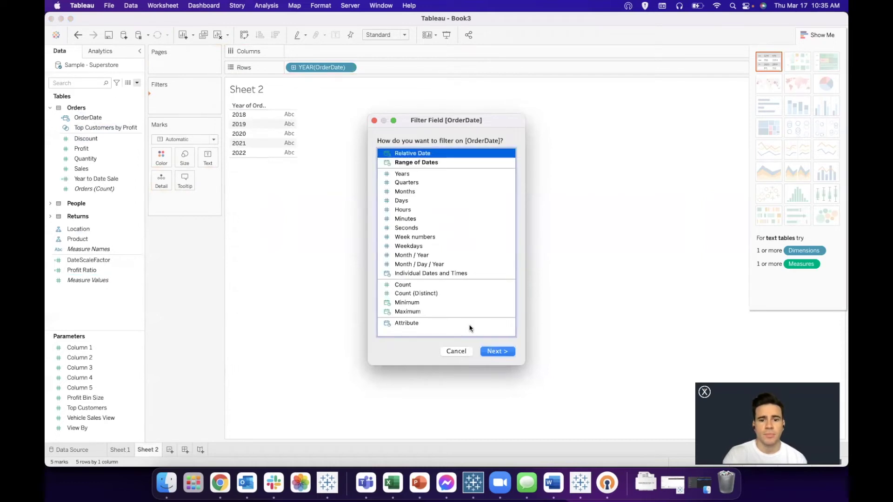
click(490, 352)
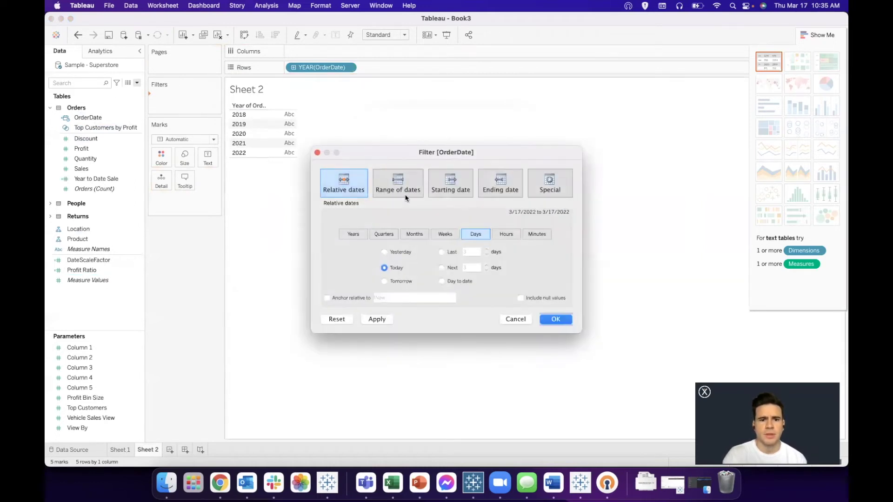
click(354, 235)
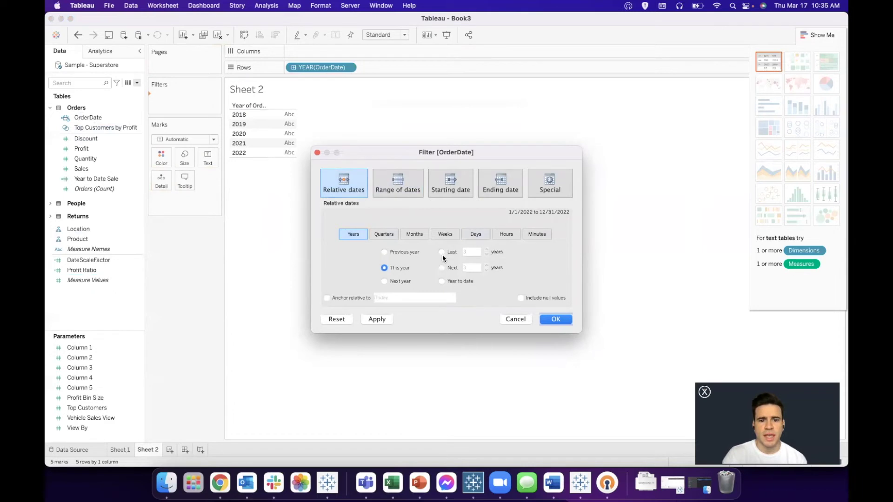
click(546, 318)
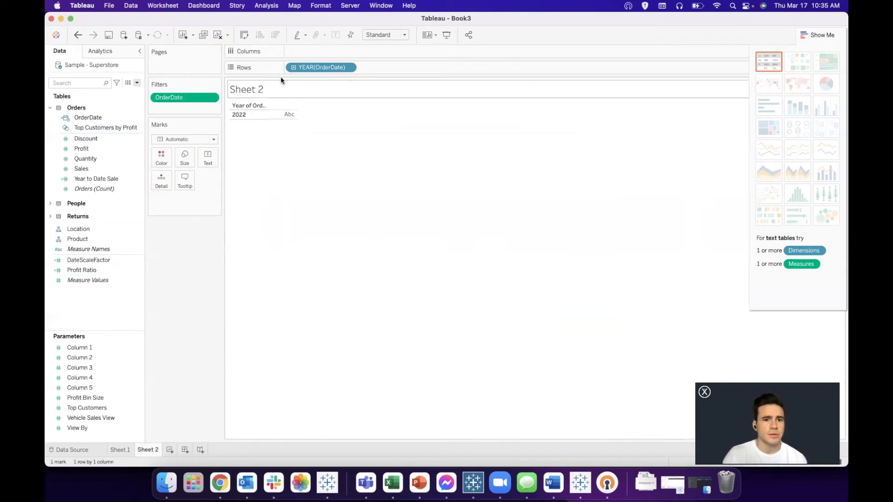
Expand OrderDate on the rows down through quarter and month to day, and review the listed dates.
click(294, 68)
click(365, 67)
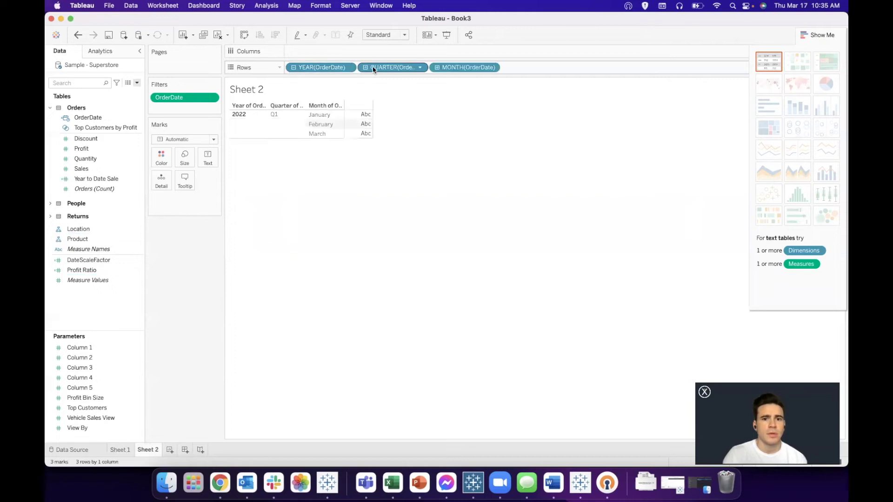
click(437, 67)
scroll(354, 240, down, 10)
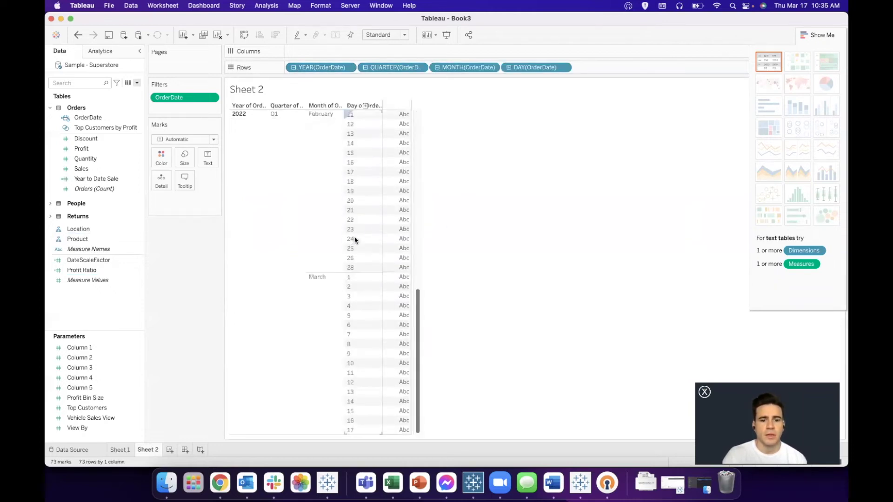
Add Sales as the text values of Sheet 2's daily order date table and show column grand totals.
scroll(354, 239, up, 10)
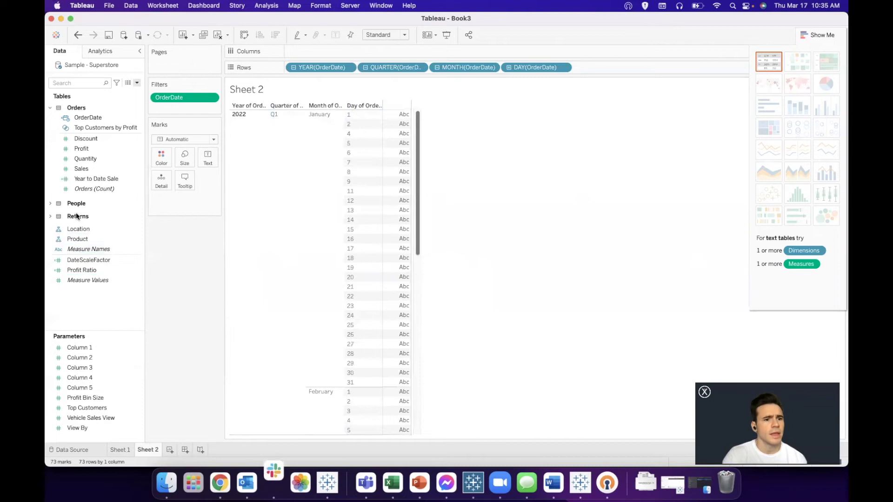
double_click(81, 169)
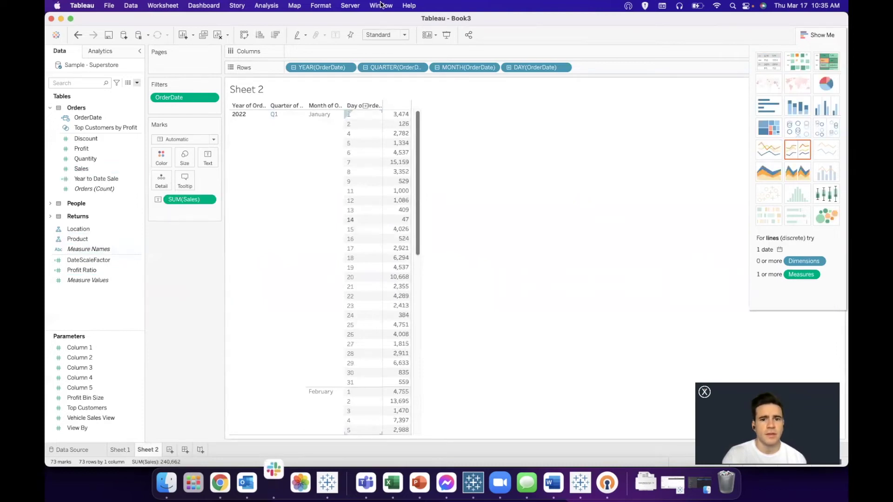
click(266, 6)
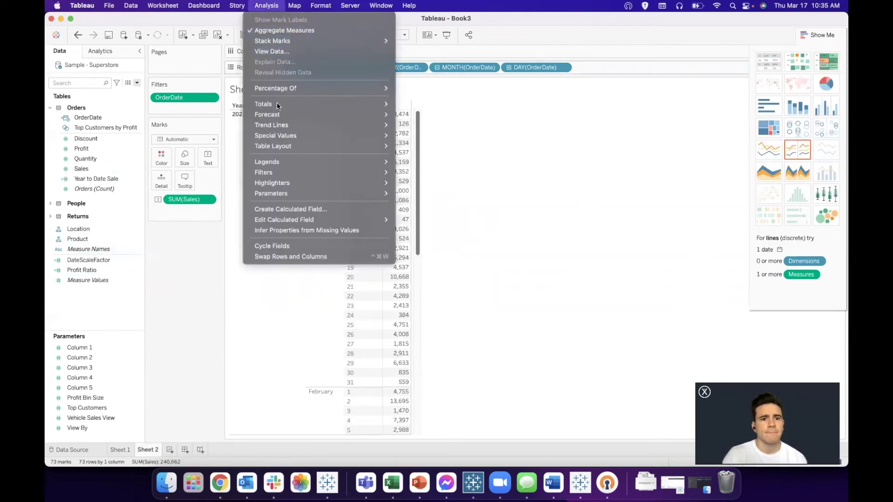
mouse_move(371, 104)
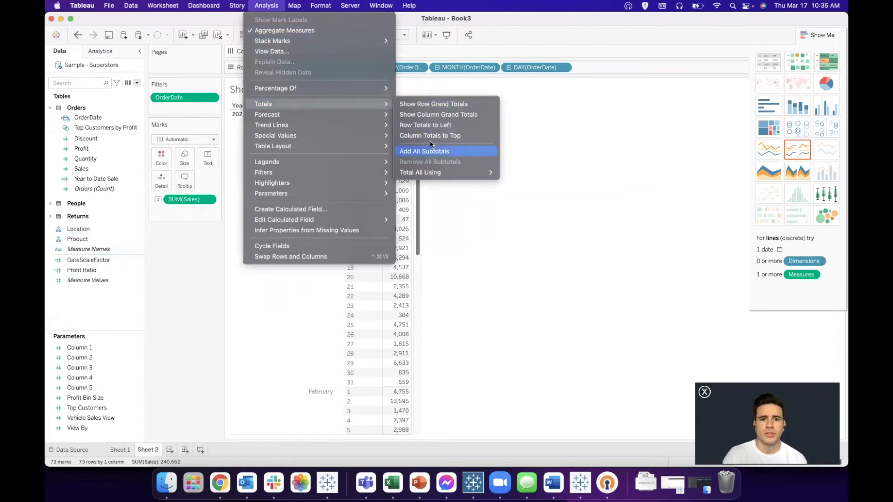
click(431, 115)
scroll(378, 211, down, 15)
mouse_move(399, 432)
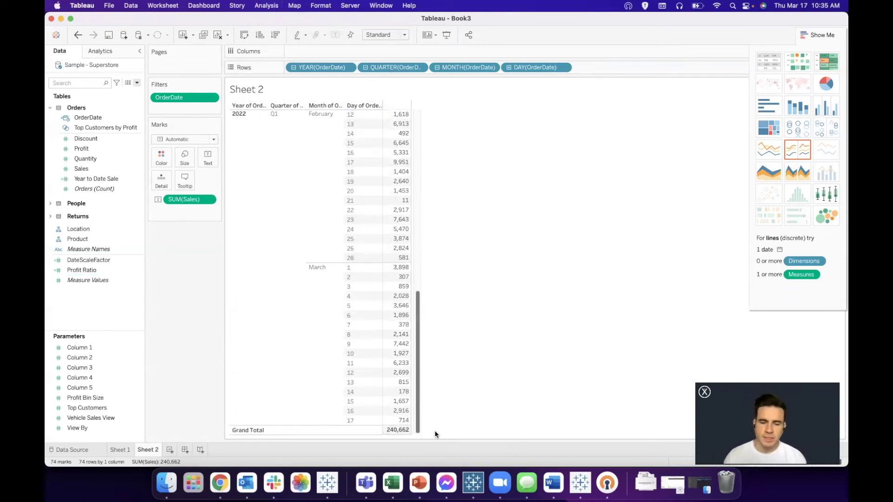
Duplicate the Year to Date Sale calculated field from Sheet 1.
click(122, 450)
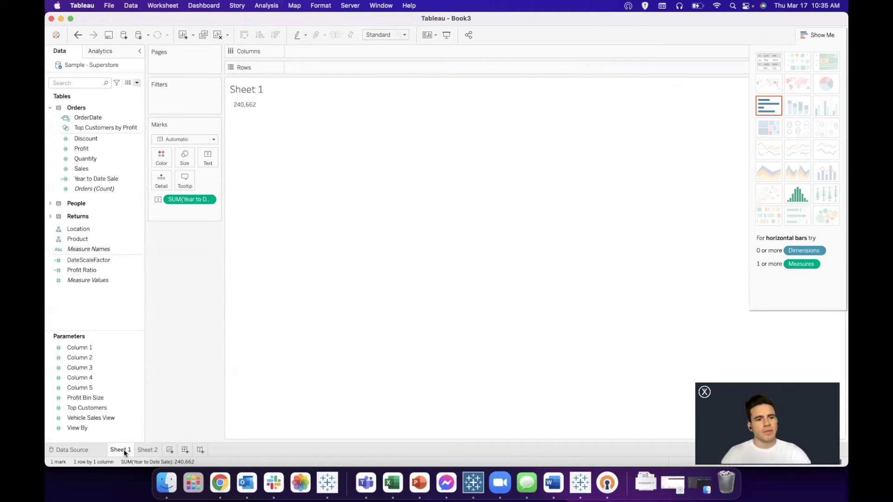
click(108, 178)
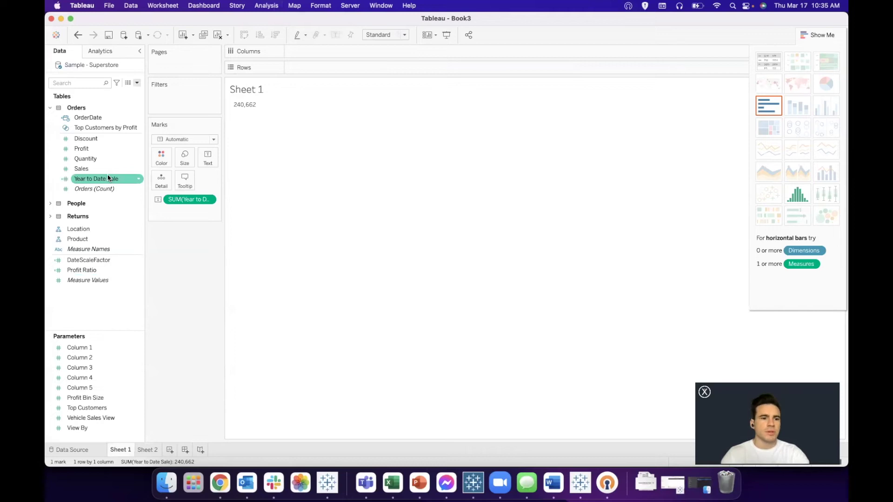
right_click(108, 178)
click(128, 235)
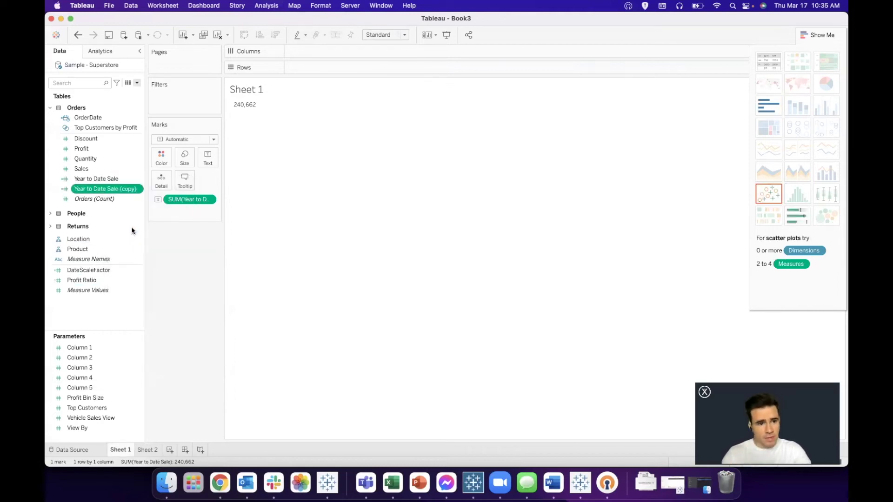
Edit the Year to Date Sale copy so its datetrunc date part is 'month'.
right_click(119, 189)
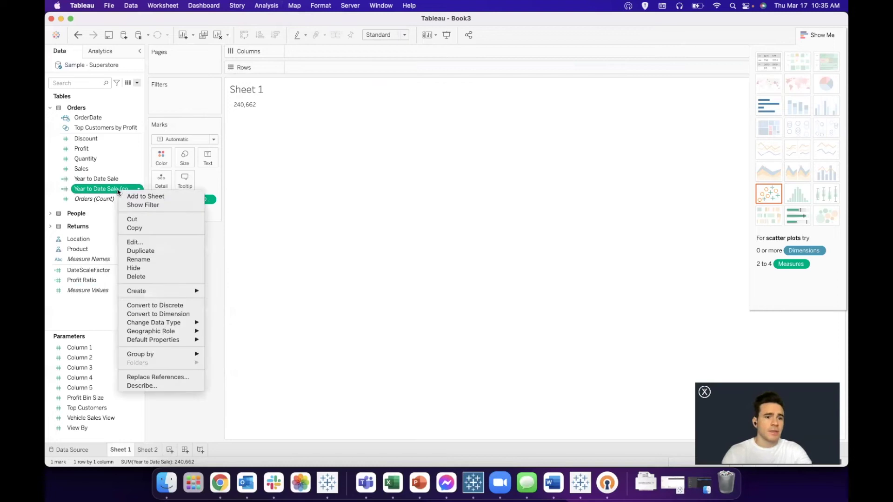
click(135, 242)
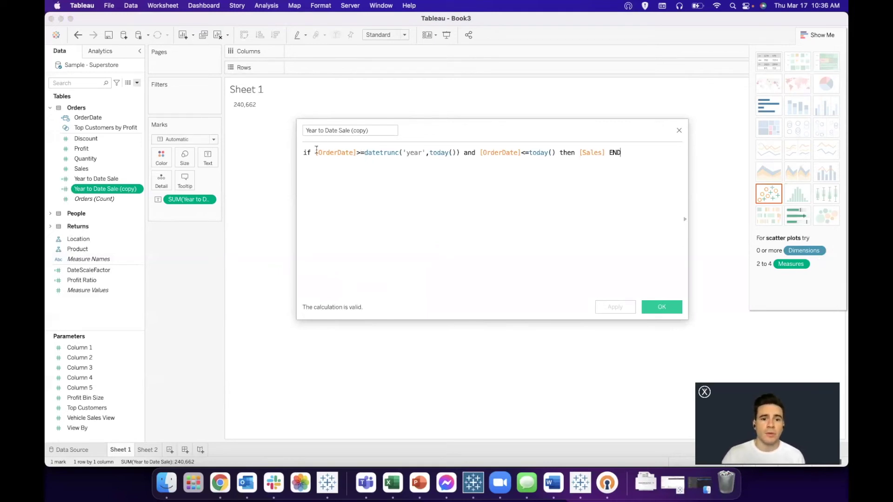
drag(315, 152, 459, 153)
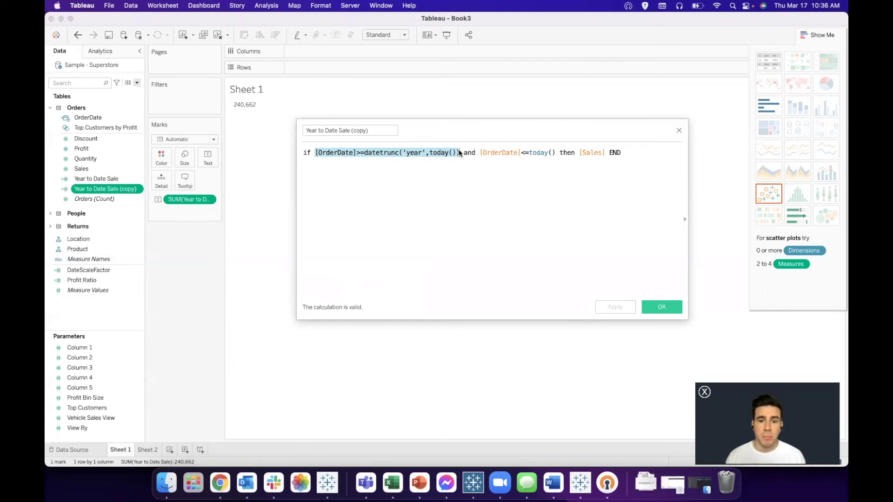
click(416, 153)
double_click(415, 152)
text(month)
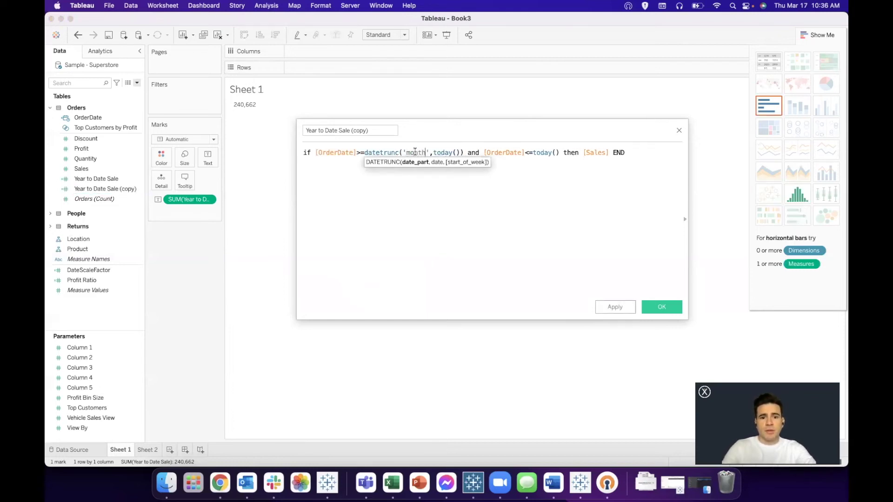
Rename the copied calculation Month to Date Sale and save it.
click(307, 130)
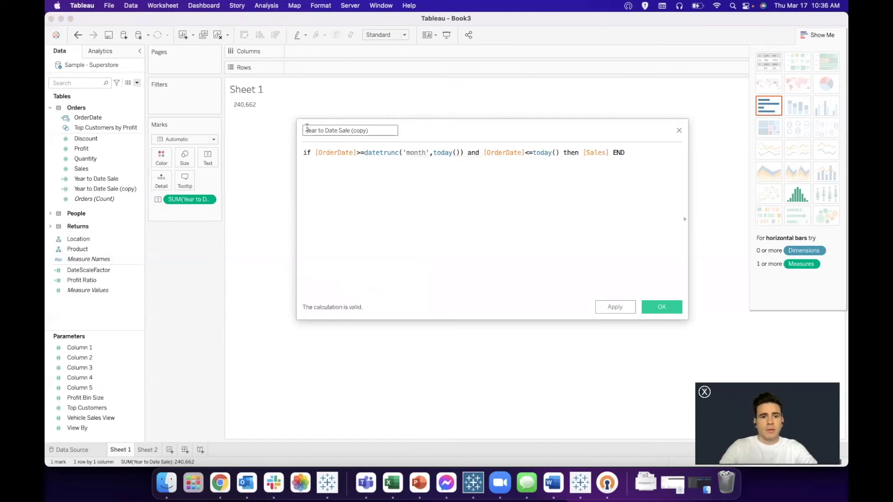
click(318, 130)
key(BackSpace)
key(BackSpace)
key(BackSpace)
key(BackSpace)
key(BackSpace)
key(Delete)
key(Delete)
text(Month to)
key(super+Right)
key(BackSpace)
key(BackSpace)
key(BackSpace)
key(BackSpace)
key(BackSpace)
key(BackSpace)
key(BackSpace)
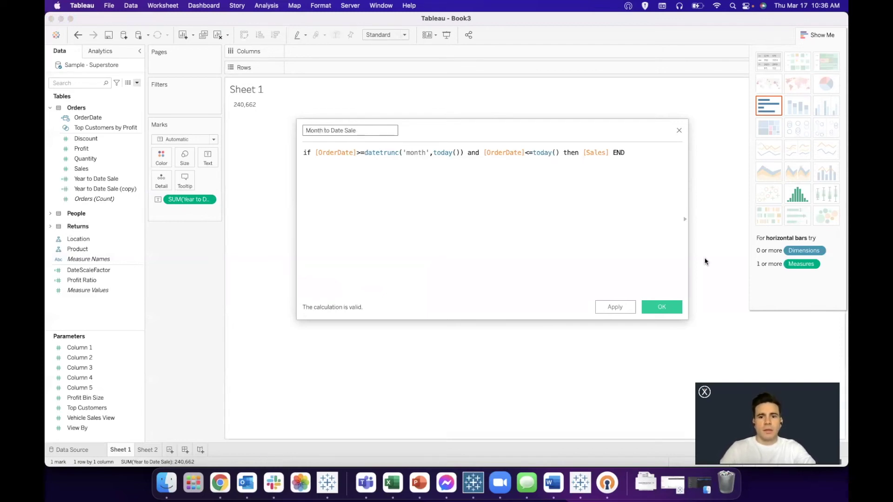
click(660, 306)
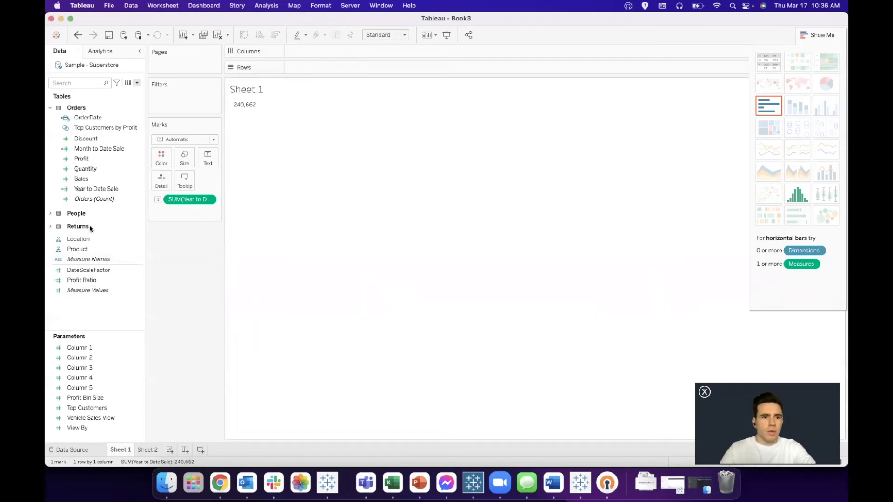
Add Month to Date Sale to the Sheet 1 text table alongside Year to Date Sale.
click(88, 149)
drag(88, 149, 374, 232)
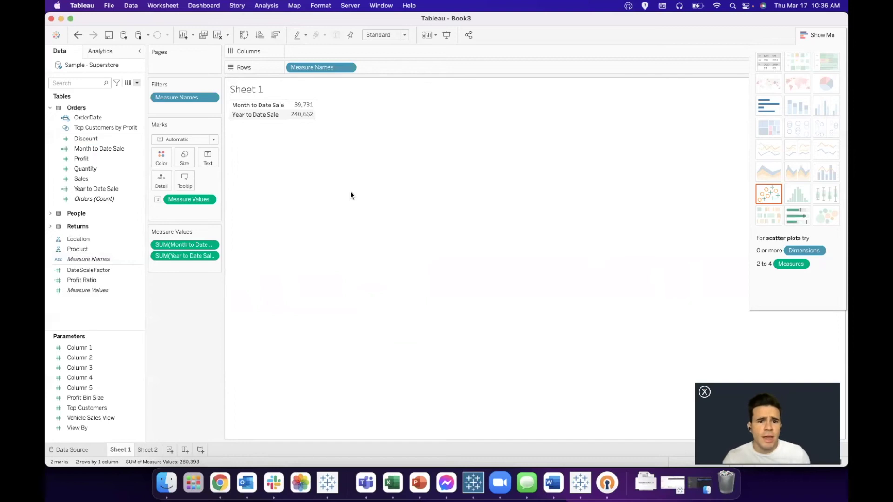
Select the March 1 to 17 sales values on Sheet 2 and compare their sum with Month to Date Sale on Sheet 1.
click(152, 450)
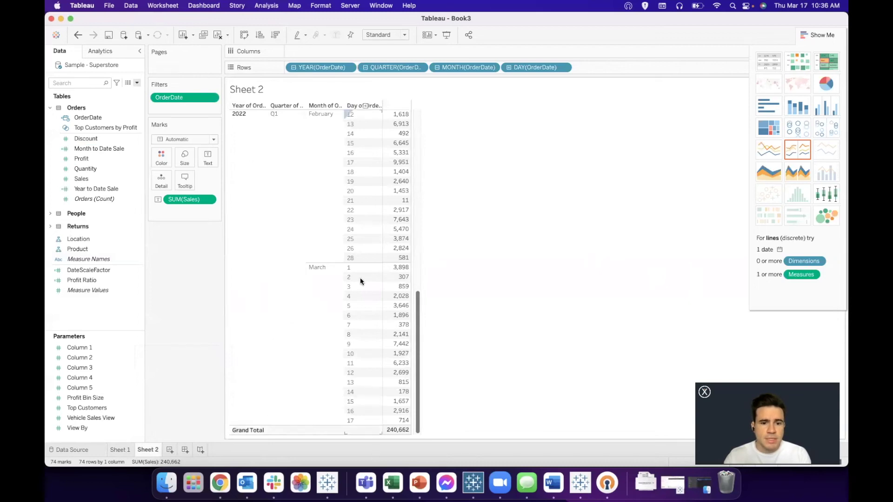
mouse_move(399, 269)
drag(400, 269, 393, 425)
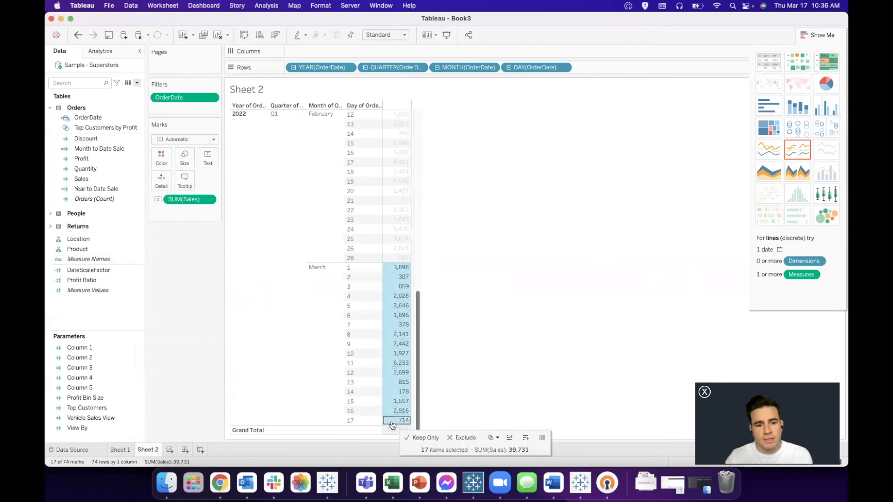
click(124, 450)
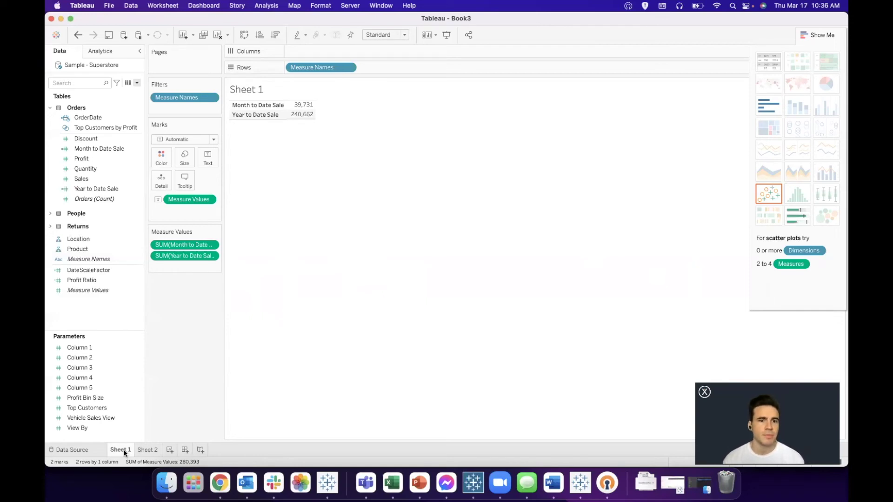
mouse_move(310, 109)
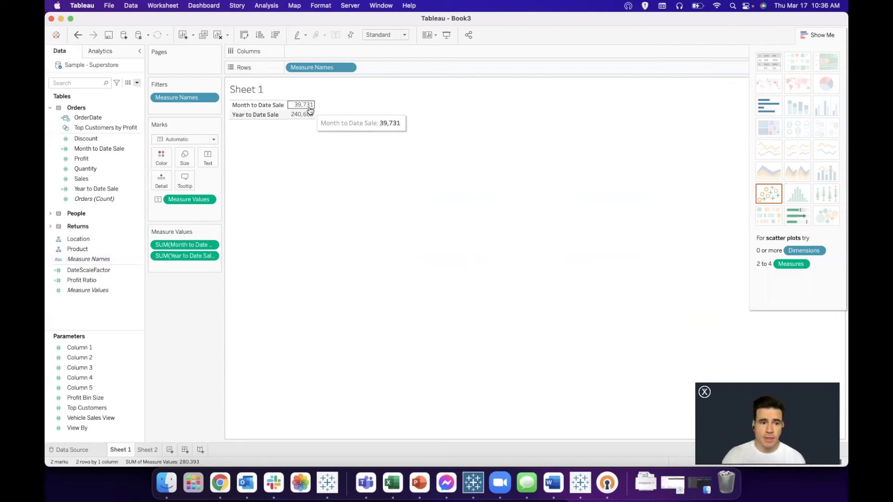
Duplicate the Year to Date Sale calculated field for a quarterly version.
right_click(102, 191)
click(132, 250)
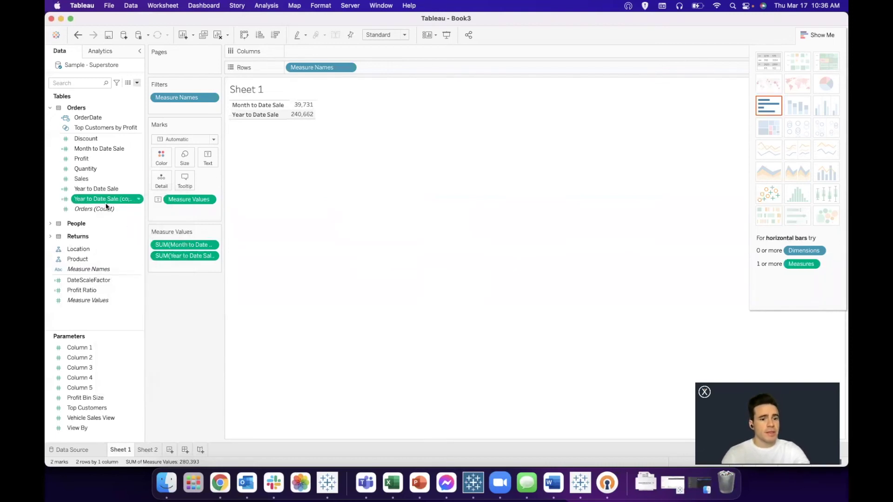
right_click(107, 206)
click(102, 200)
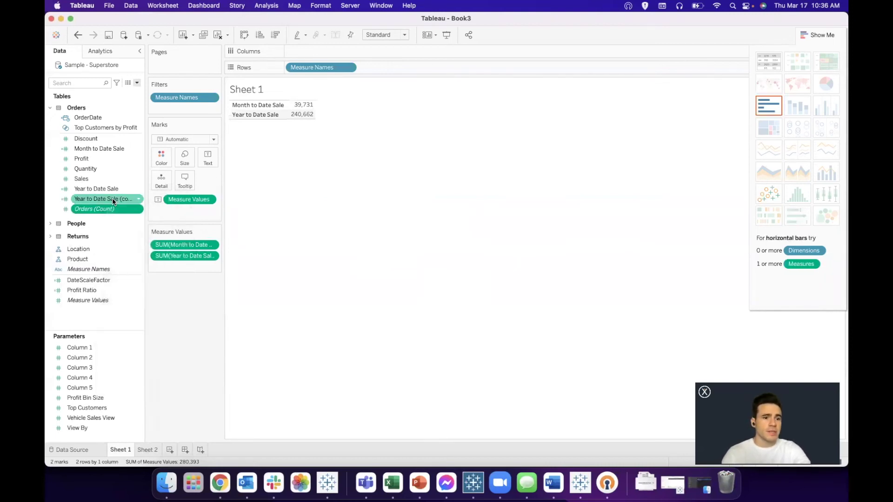
Open the new Year to Date Sale copy for editing and rename it Quarter to Date Sale.
right_click(113, 200)
click(127, 252)
click(311, 131)
double_click(311, 131)
text(Quarter to Date Sale (copy)
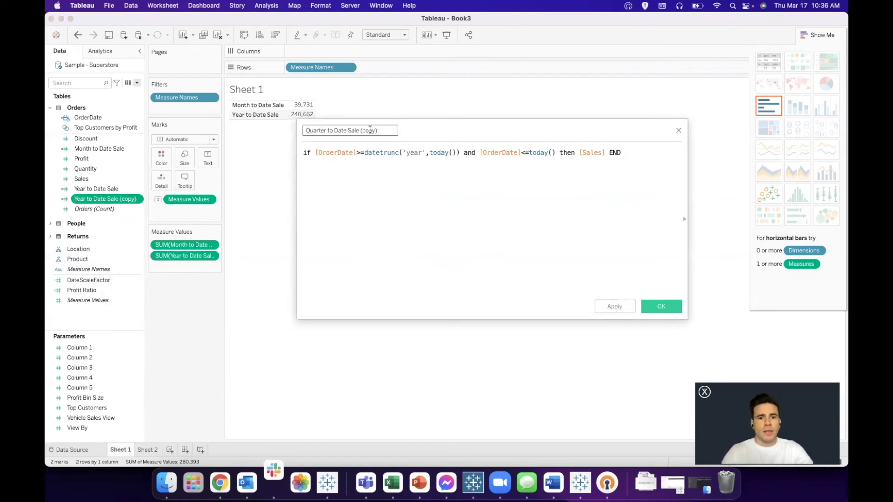
key(BackSpace)
key(BackSpace)
key(BackSpace)
key(BackSpace)
key(BackSpace)
key(BackSpace)
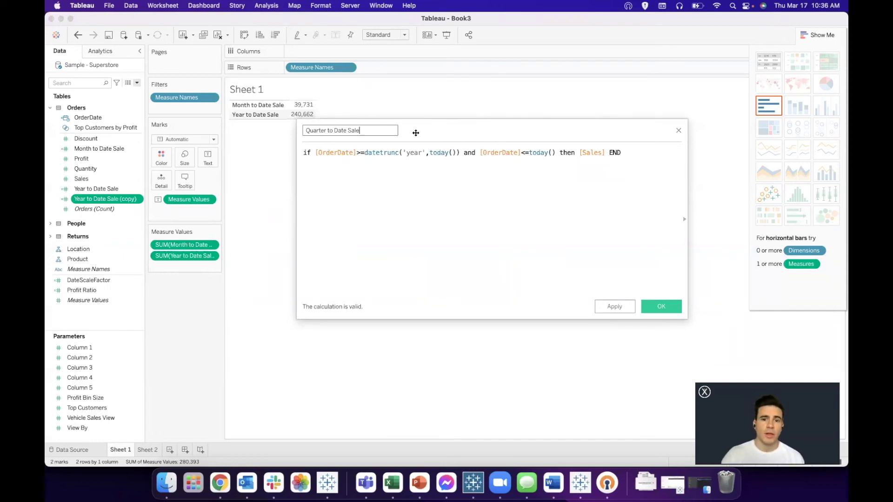
Set the calculation's datetrunc date part to 'quarter' and add Quarter to Date Sale to the Sheet 1 table.
double_click(414, 152)
text(quarter)
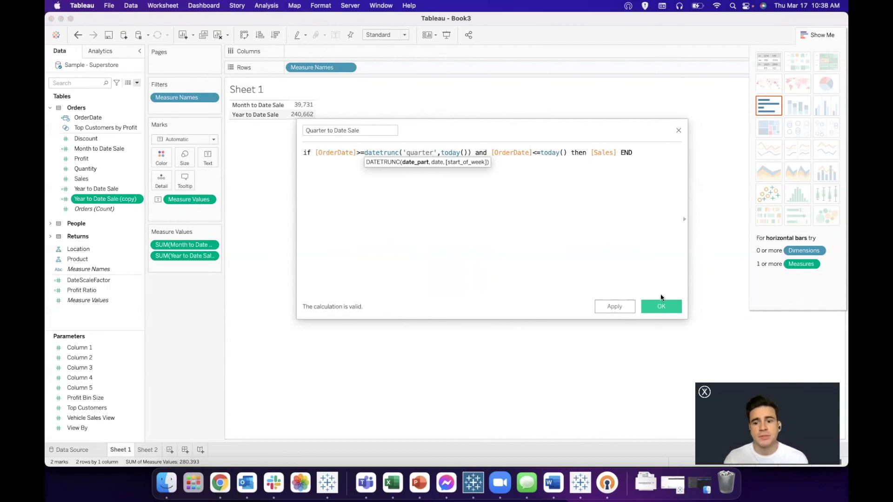
click(662, 307)
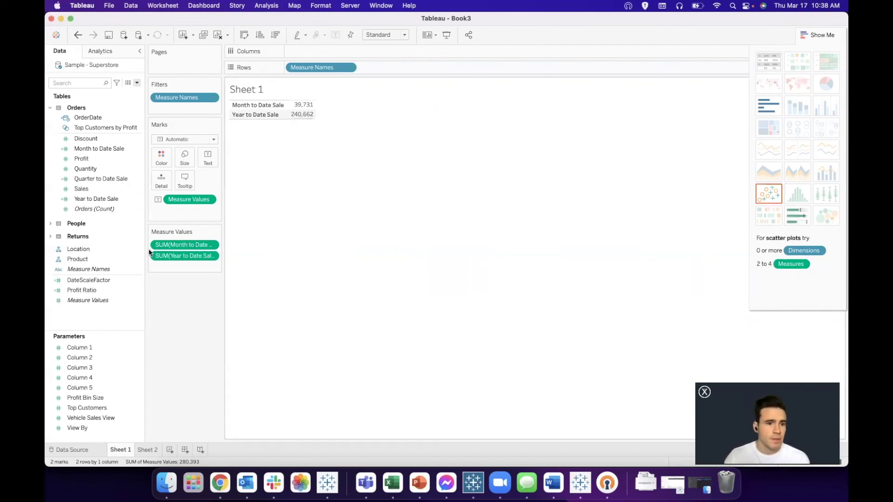
double_click(92, 180)
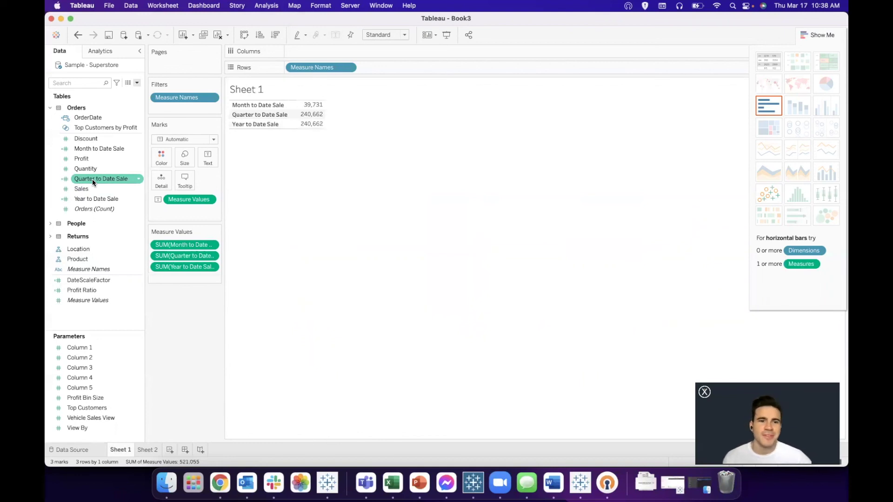